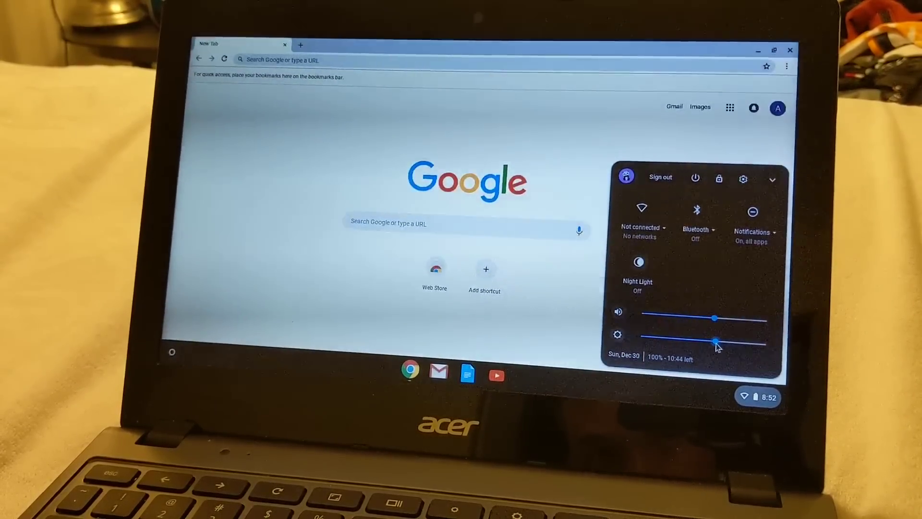
Drag the Quick Settings brightness slider right to a high brightness level
mouse_move(724, 345)
left_mouse_down()
mouse_move(784, 351)
mouse_move(701, 347)
left_mouse_up()
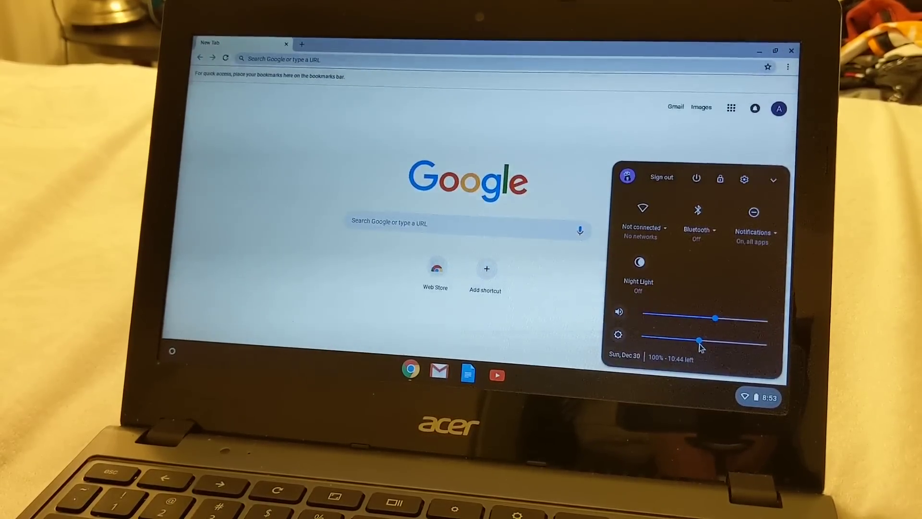
left_click_drag(699, 347, 731, 349)
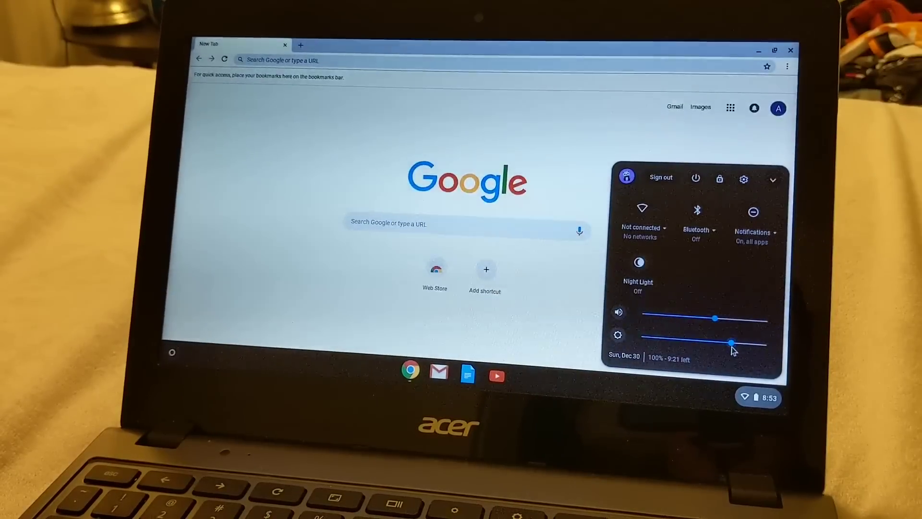
Dim the brightness slightly, then nudge it back up, leaving about 9:21 battery
left_click_drag(723, 344, 709, 343)
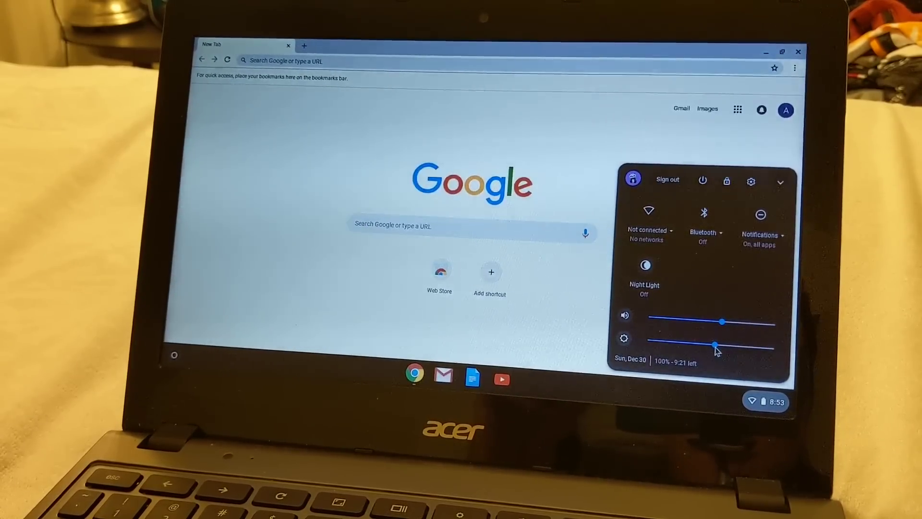
left_click_drag(716, 345, 728, 347)
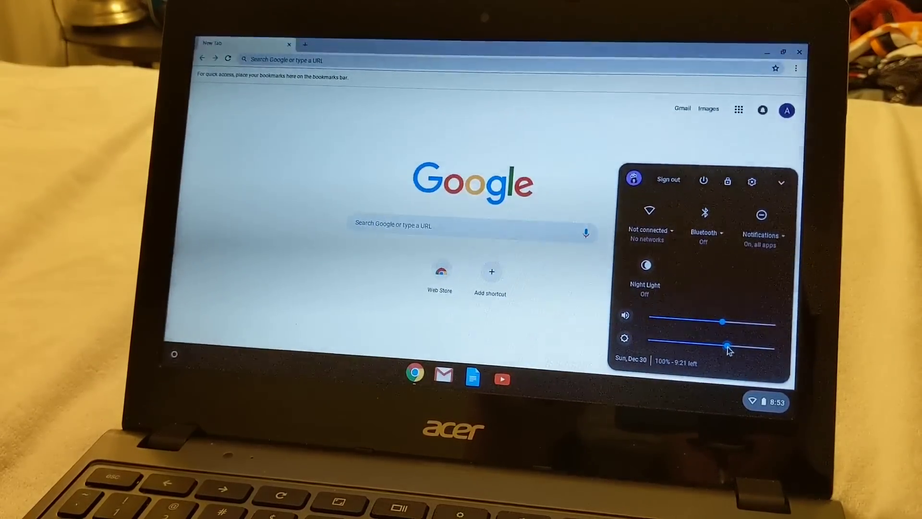